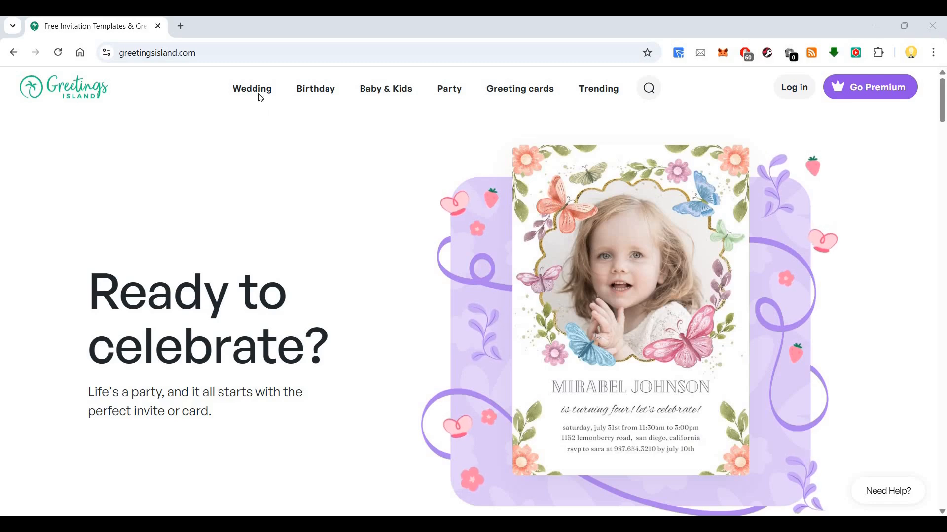
Browse the invitation categories and open the Simple theme of the wedding invites.
mouse_move(261, 93)
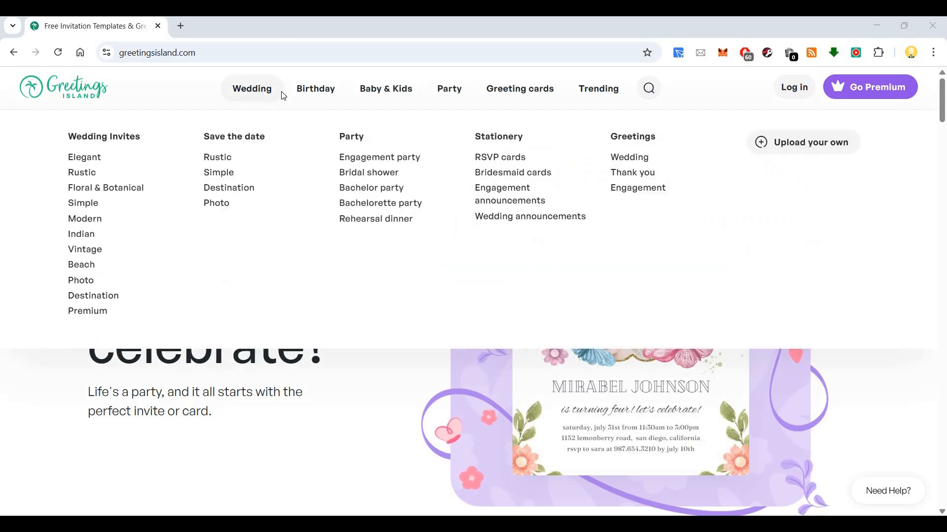
mouse_move(329, 96)
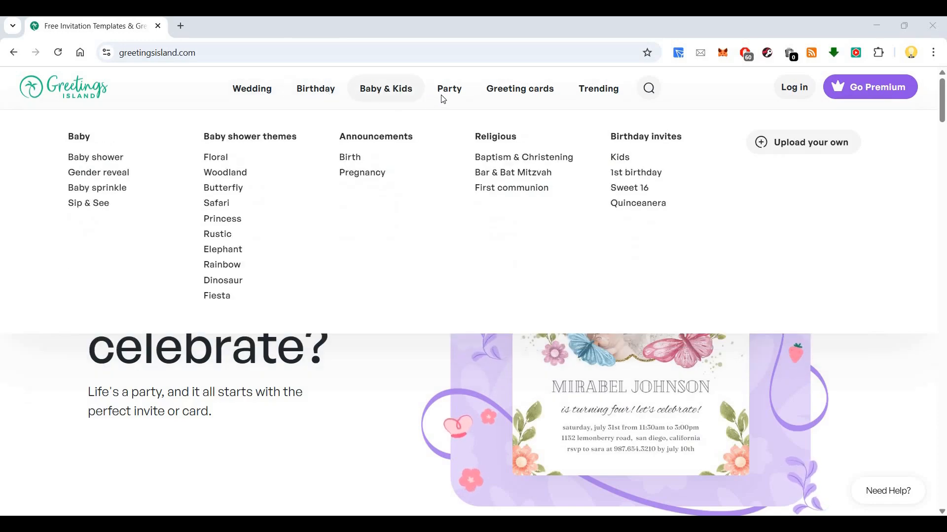
mouse_move(458, 99)
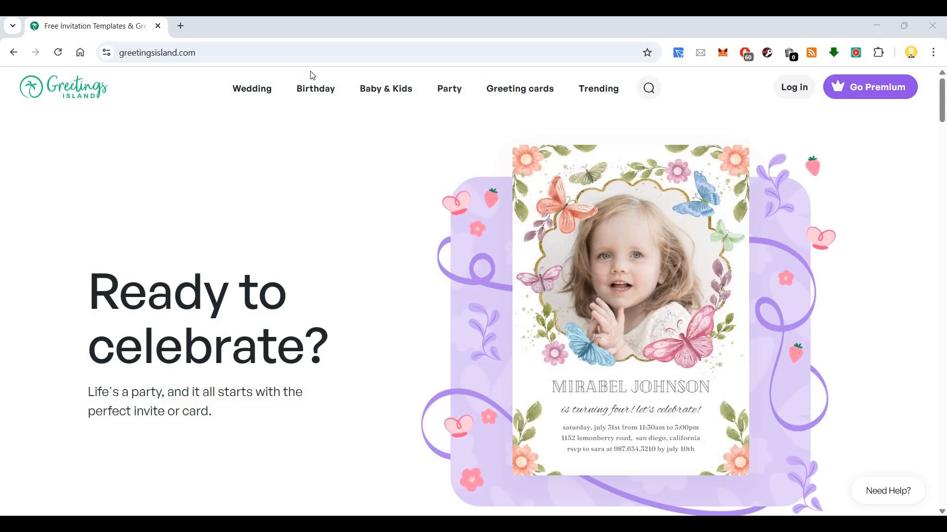
mouse_move(317, 97)
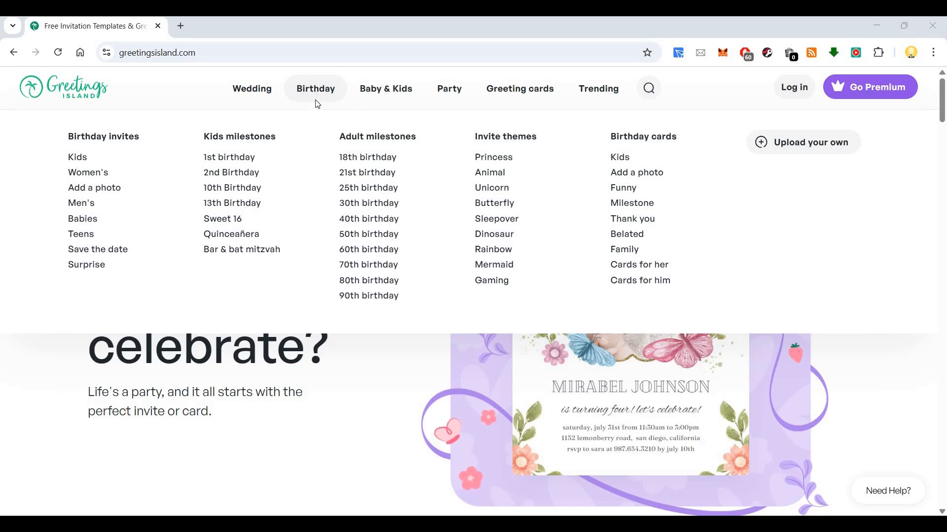
mouse_move(259, 101)
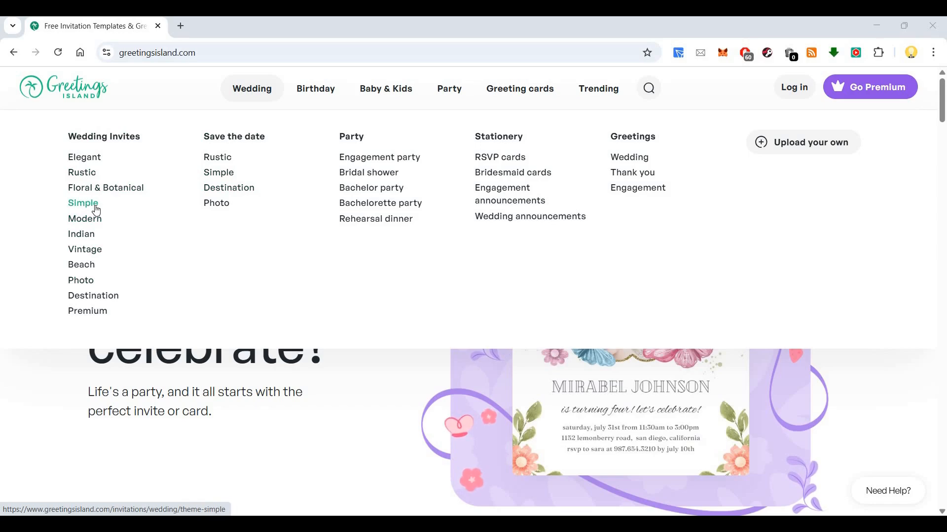
left_click(82, 173)
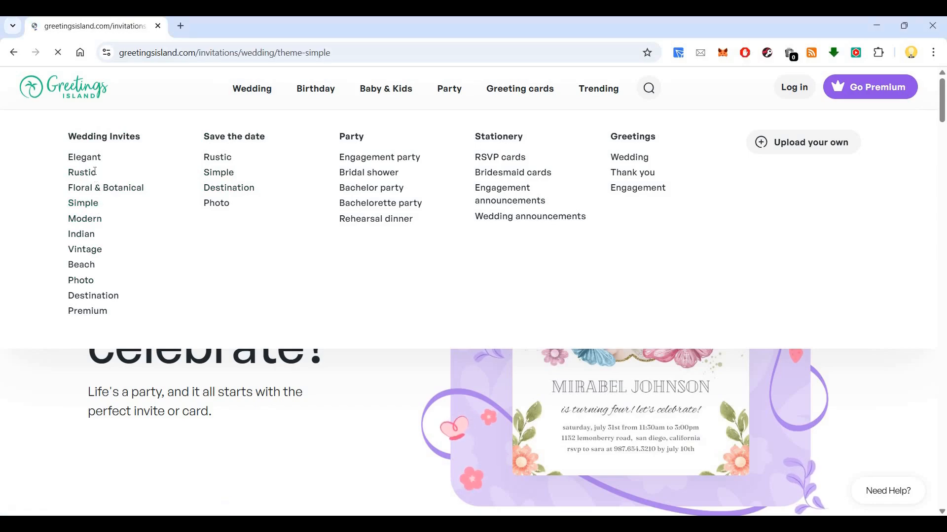
Look through the simple wedding designs and open the Gold arch invitation.
scroll(443, 233, "down", 7)
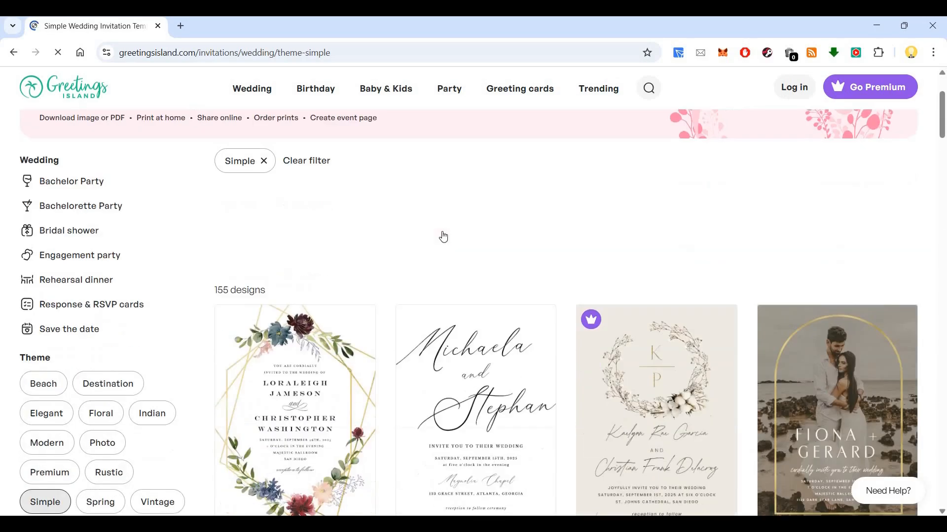
scroll(292, 309, "up", 3)
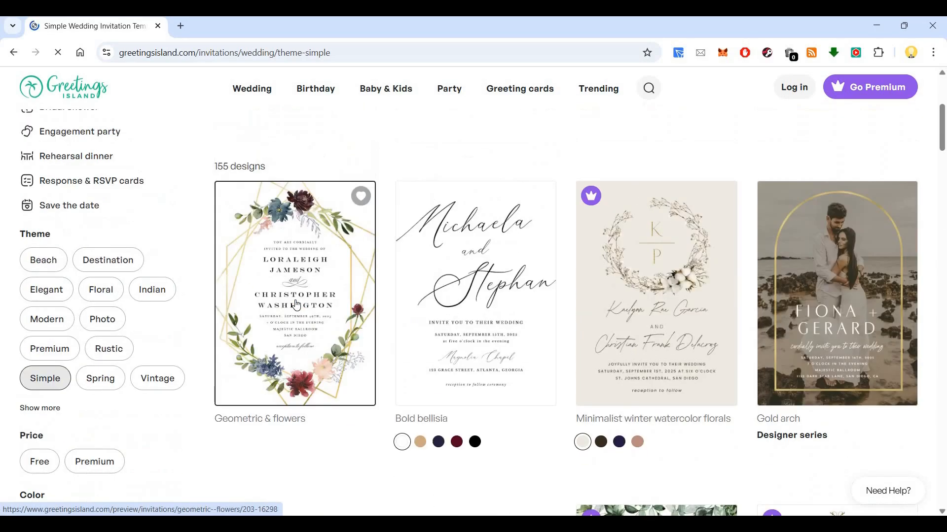
left_click(766, 290)
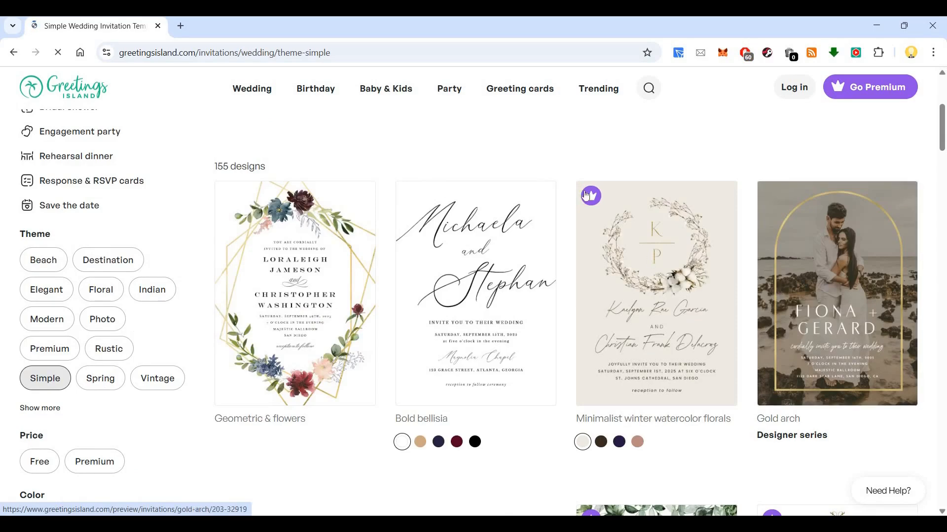
Review the Gold arch invitation's preview page and start customizing the design.
scroll(509, 270, "down", 3)
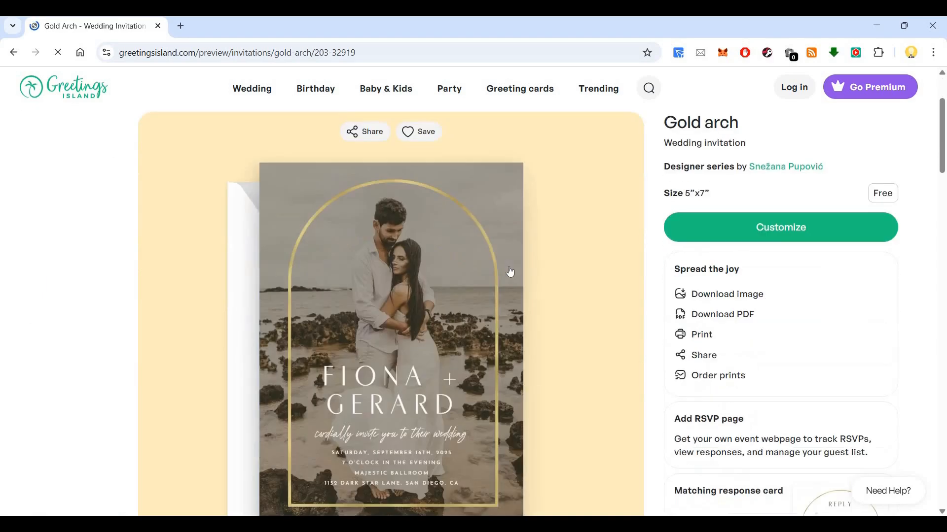
scroll(596, 251, "down", 3)
scroll(735, 244, "up", 3)
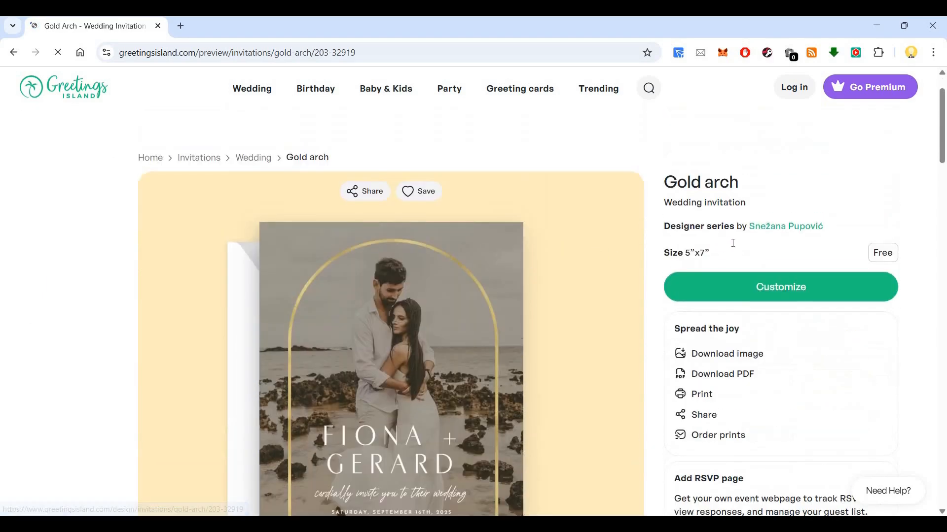
scroll(742, 241, "down", 1)
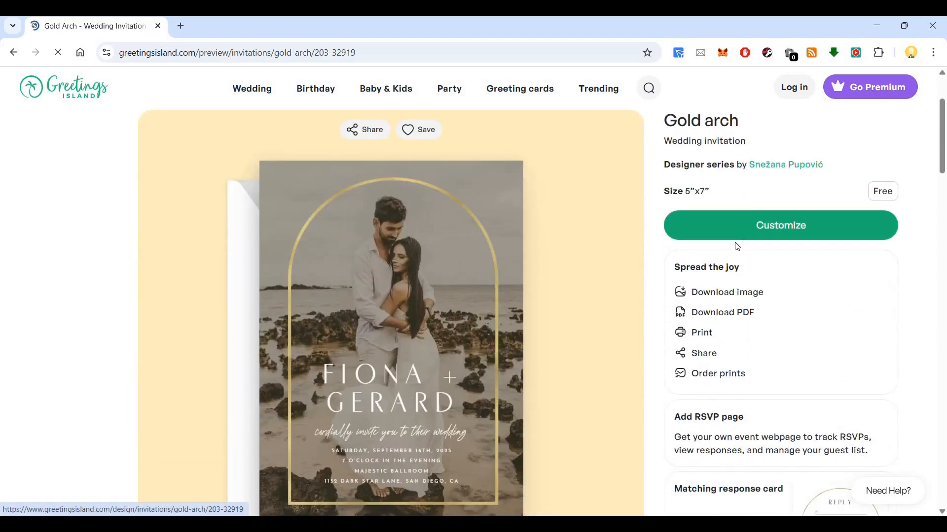
scroll(736, 245, "down", 3)
scroll(769, 266, "up", 3)
scroll(772, 281, "up", 1)
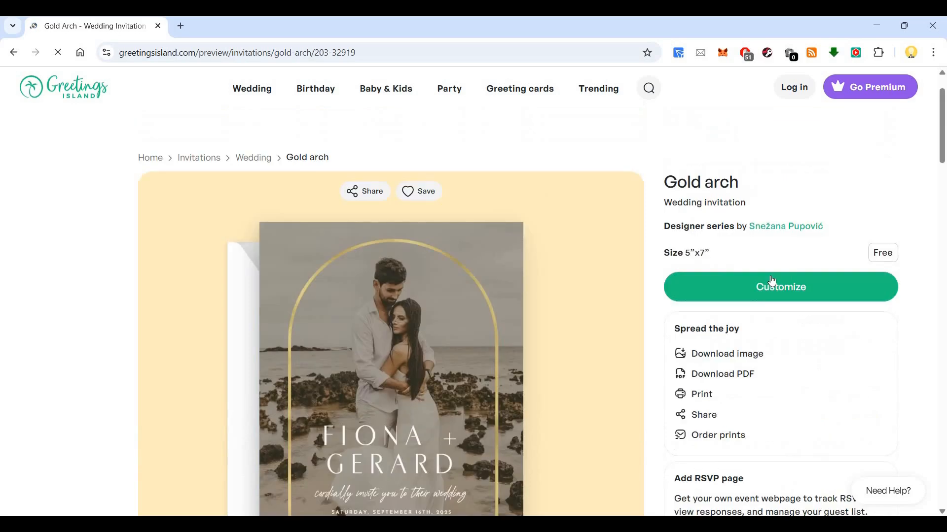
left_click(553, 264)
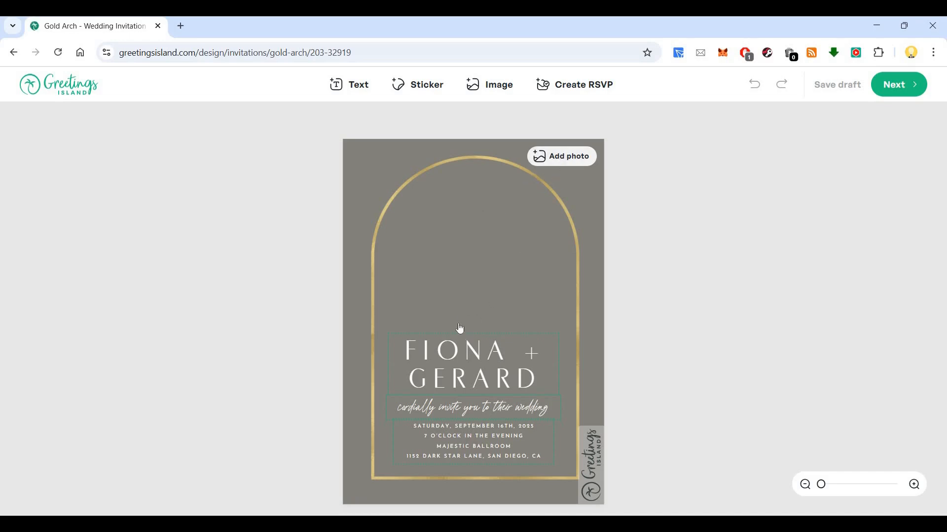
Replace the first partner's name in the invitation's large heading with the new name, keeping the plus sign and second name.
triple_click(478, 354)
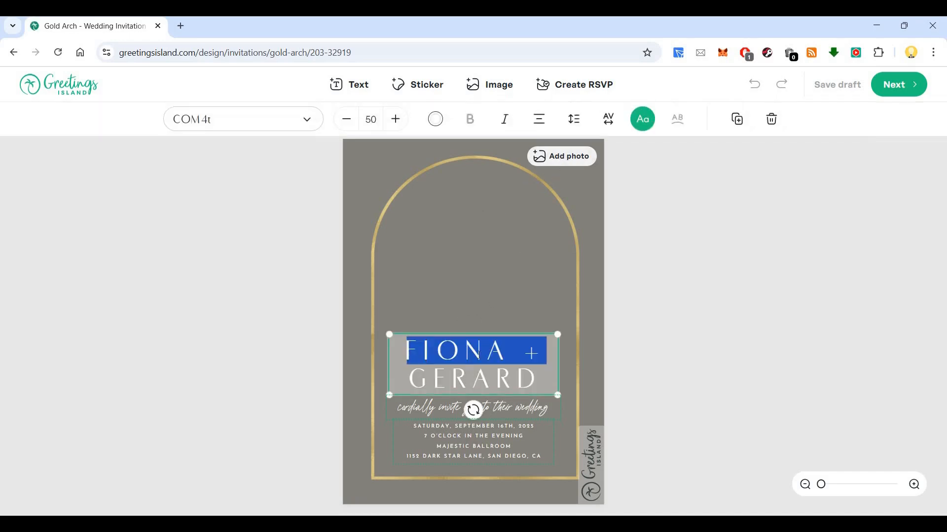
left_click(455, 353)
key("shift+Left")
key("shift+Left")
key("shift+Left")
key("shift+Left")
key("shift+Left")
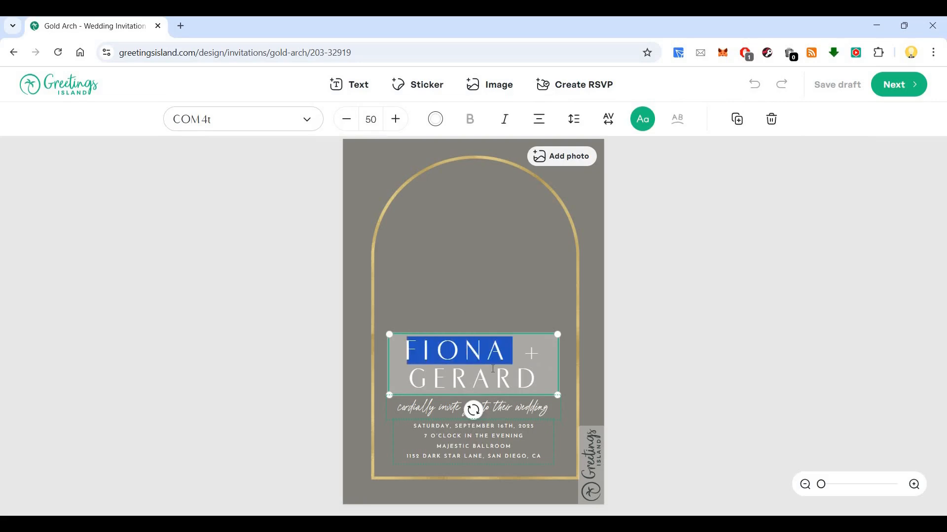
type("Mrknow")
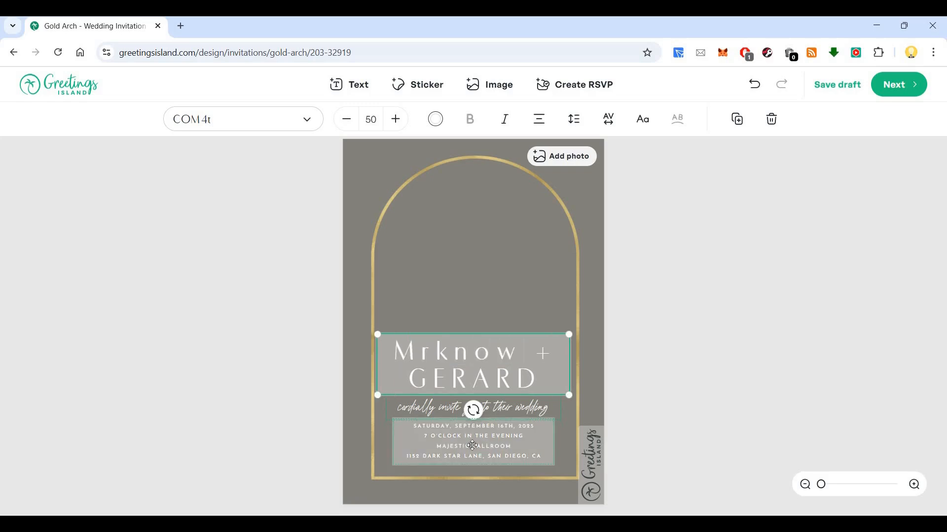
Replace the address on the last line of the event details with the new venue address.
left_click(473, 446)
left_click(492, 457)
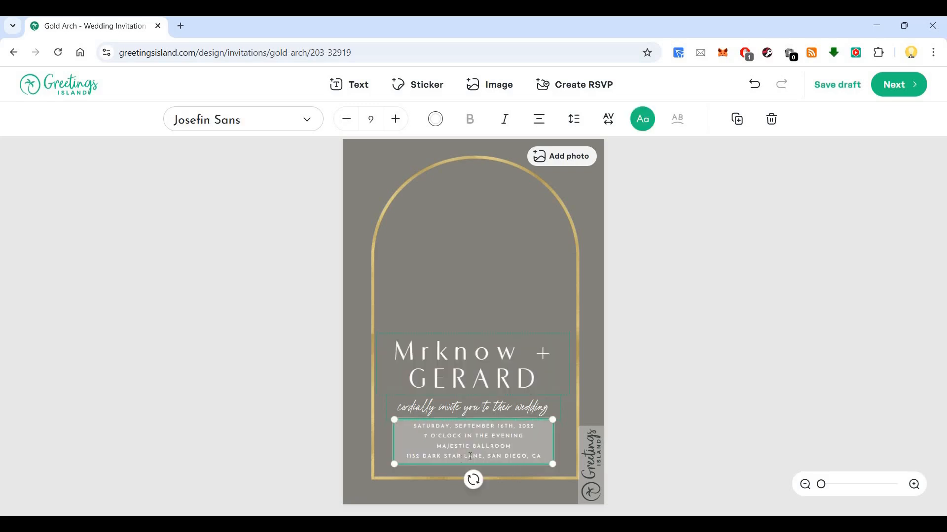
triple_click(470, 457)
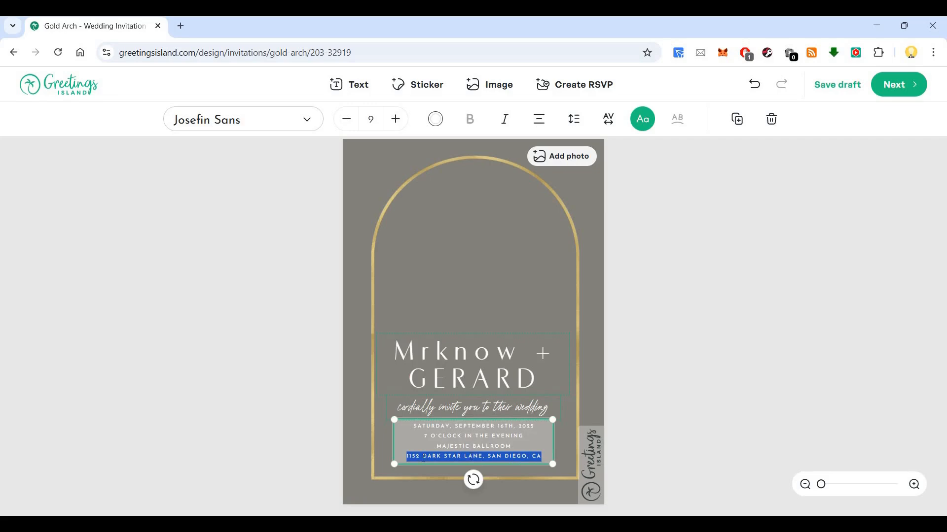
left_click(518, 456)
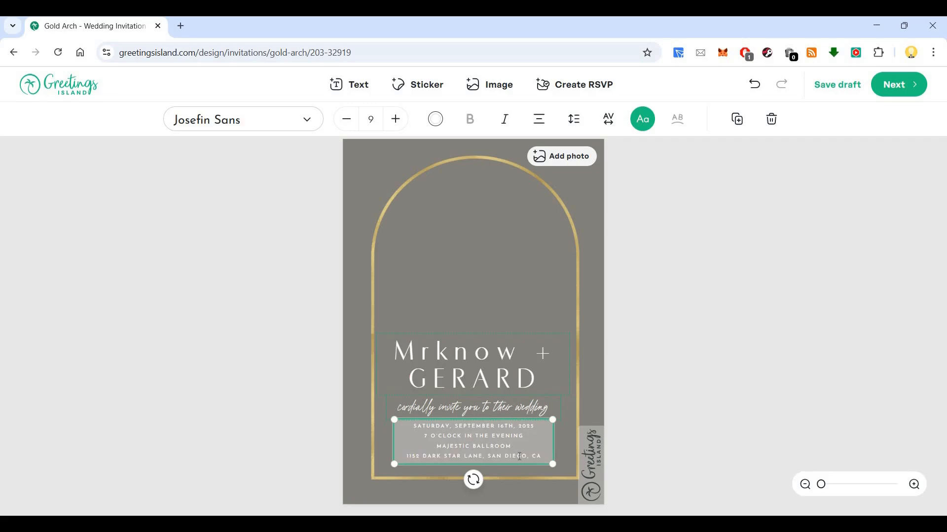
triple_click(520, 456)
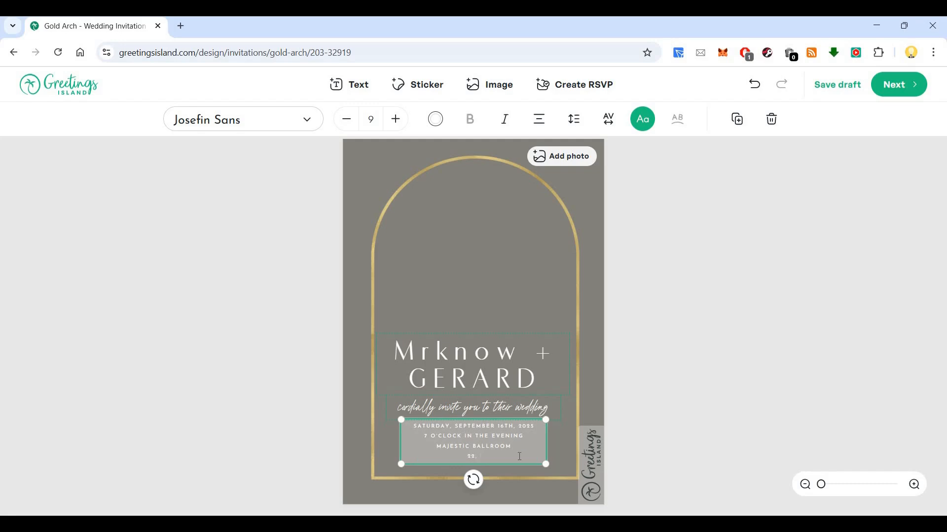
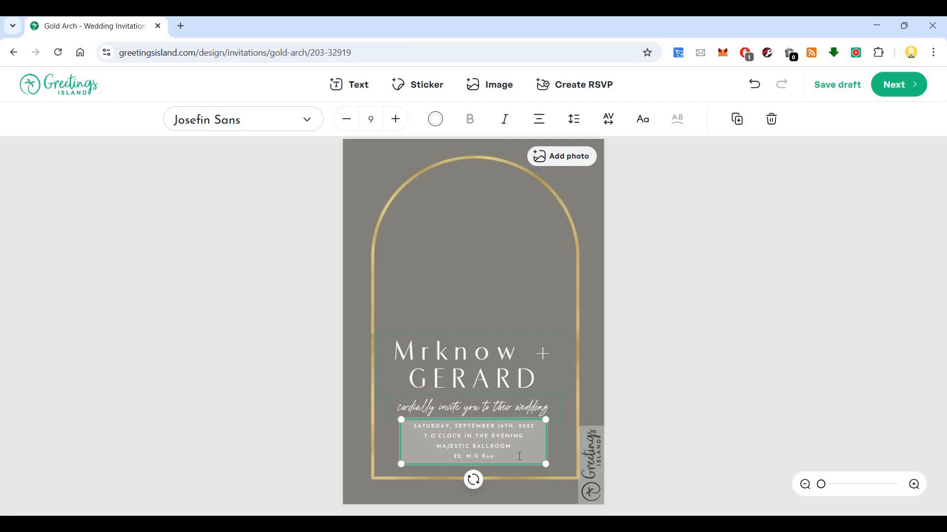
left_click(632, 348)
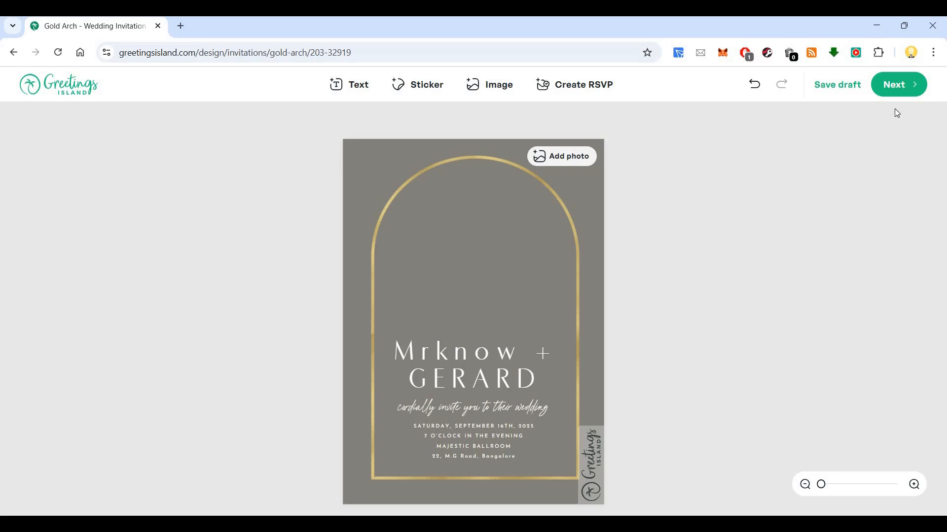
left_click(857, 91)
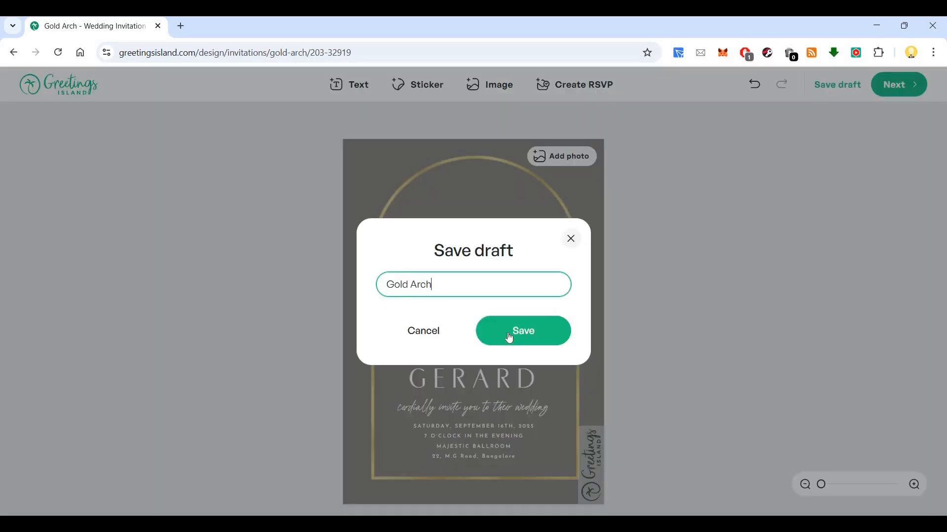
left_click(512, 336)
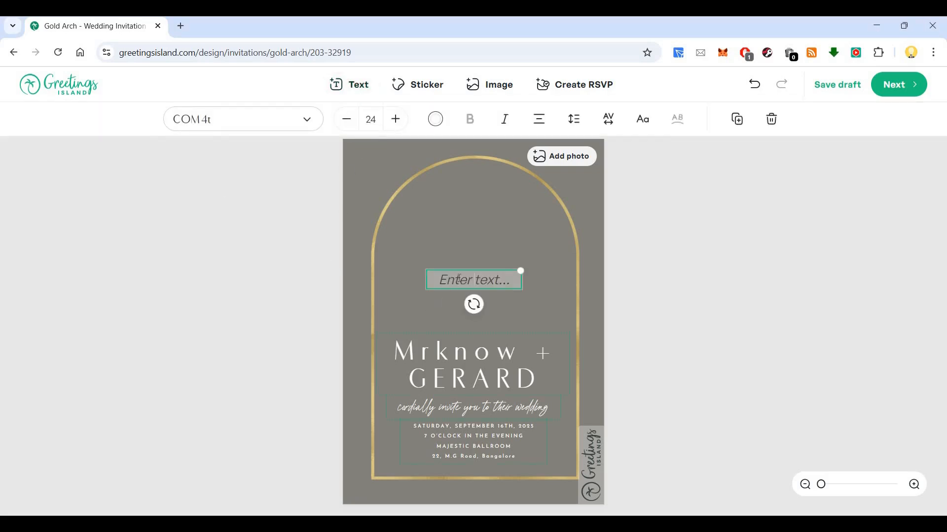
left_click(456, 297)
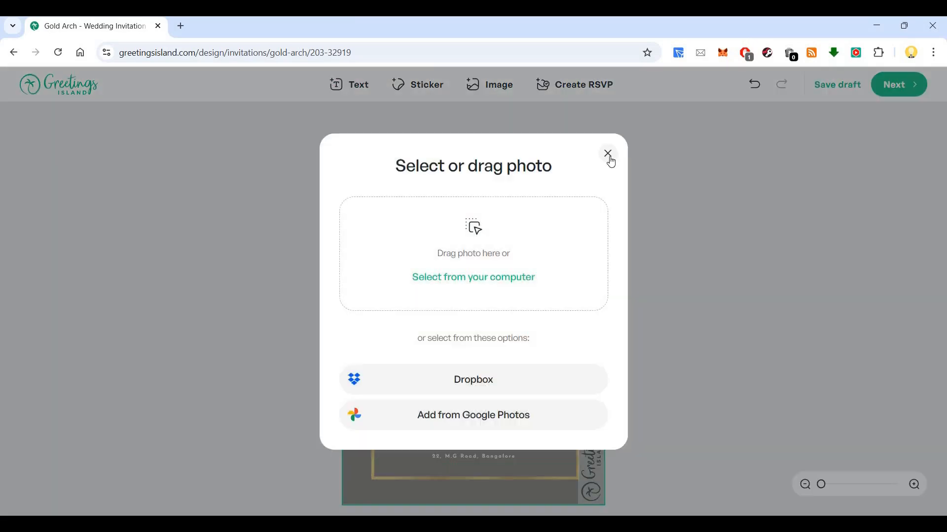
left_click(608, 154)
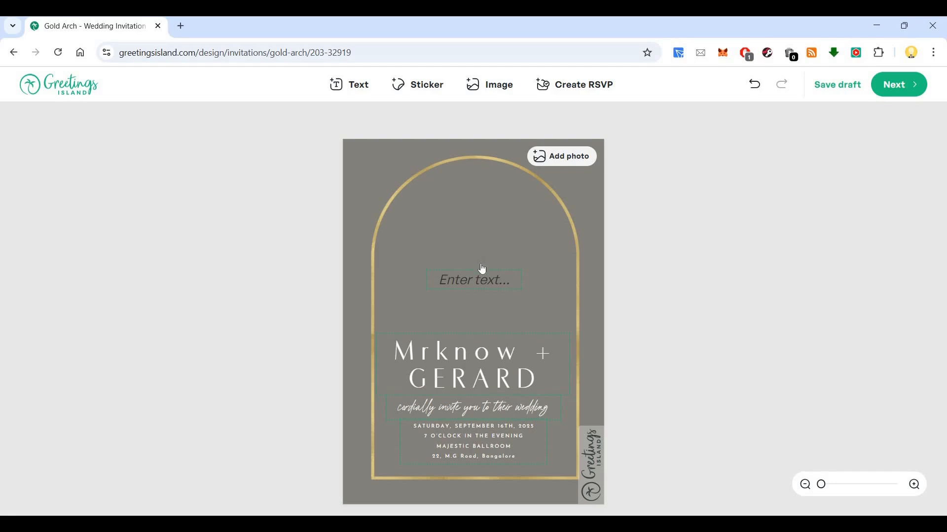
left_click(526, 272)
key("Delete")
Add the Wedding sticker of two sparkling diamond rings and place it, resized, inside the arch above the couple's names.
left_click(421, 92)
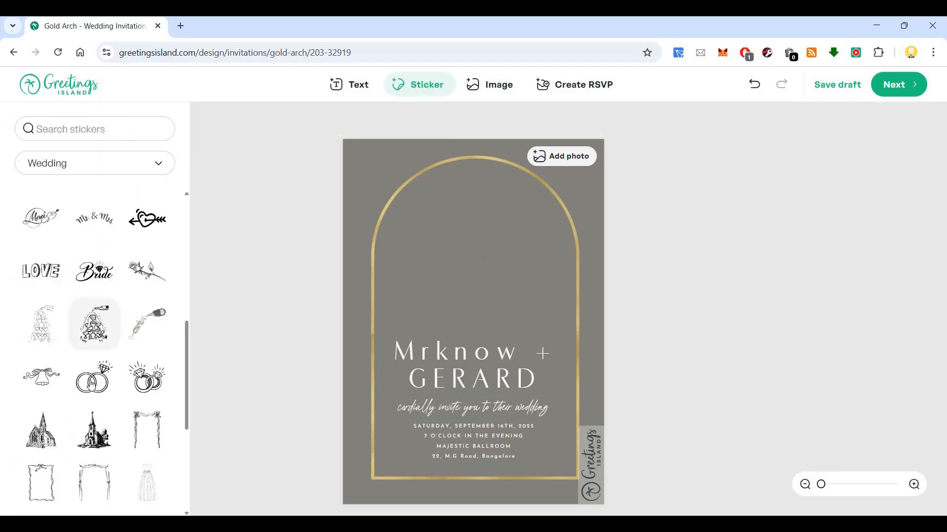
left_click(148, 378)
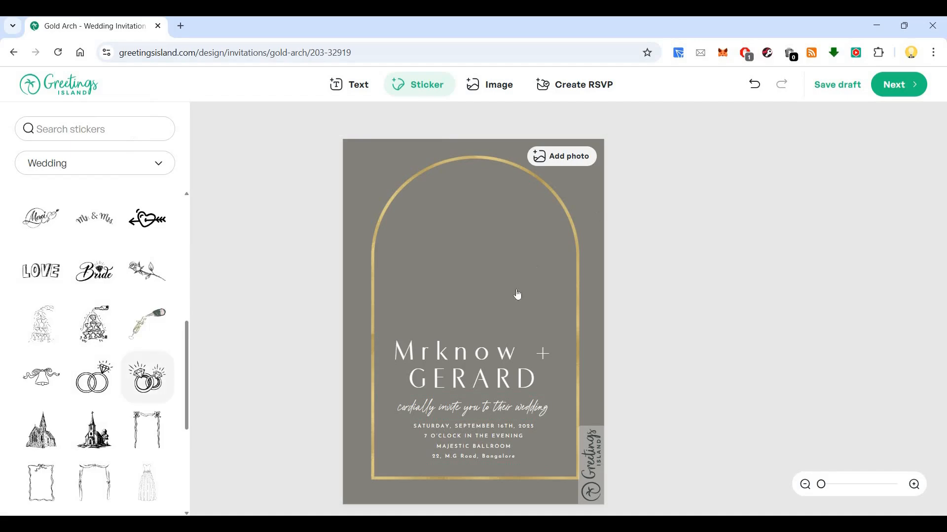
left_click_drag(498, 286, 559, 234)
left_click_drag(556, 296, 524, 285)
left_click(543, 318)
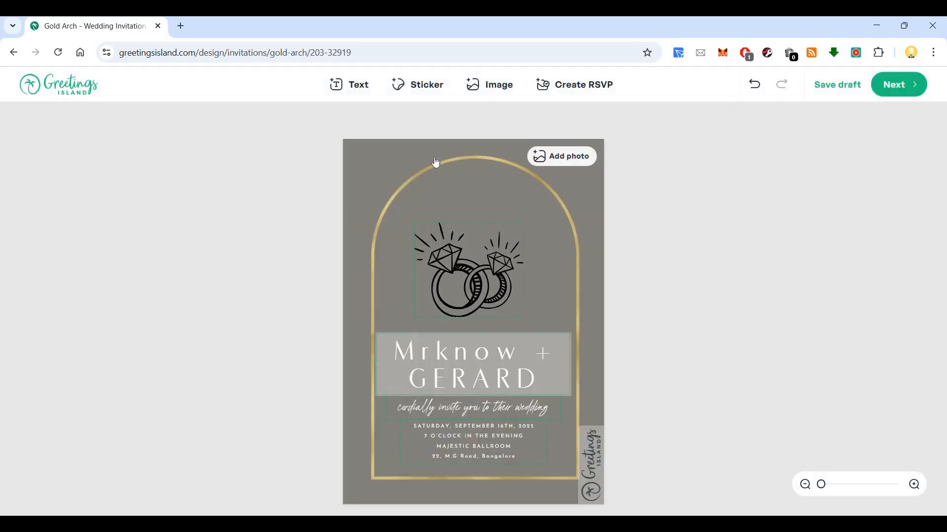
left_click(608, 153)
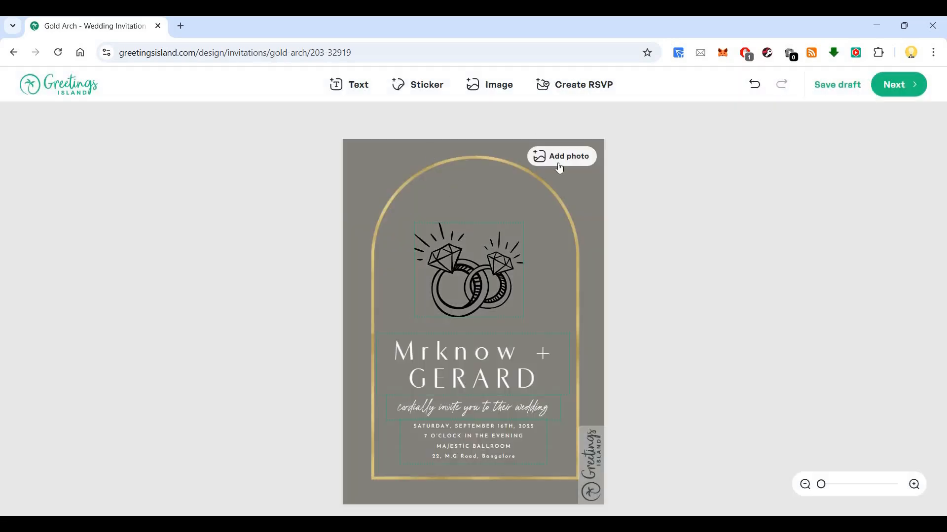
Create an online RSVP with its link added to the invitation, and copy the shareable link.
left_click(494, 89)
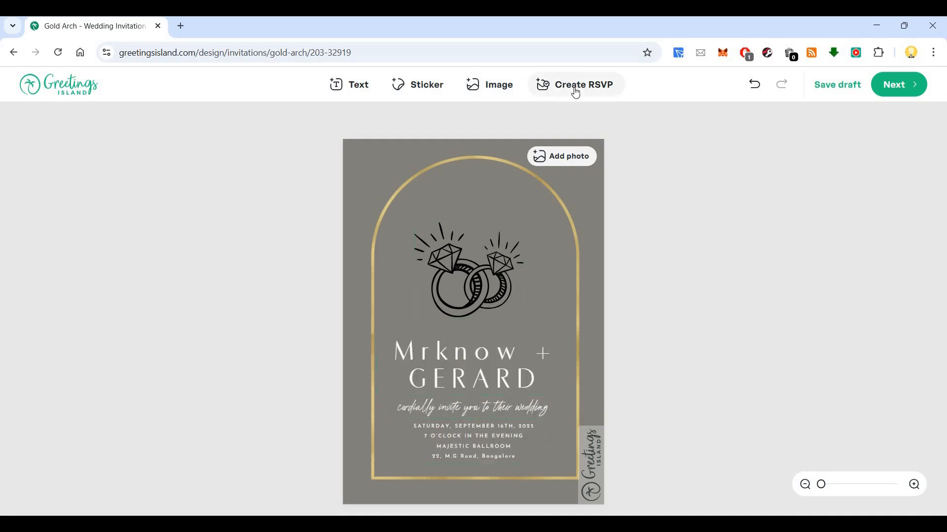
left_click(595, 474)
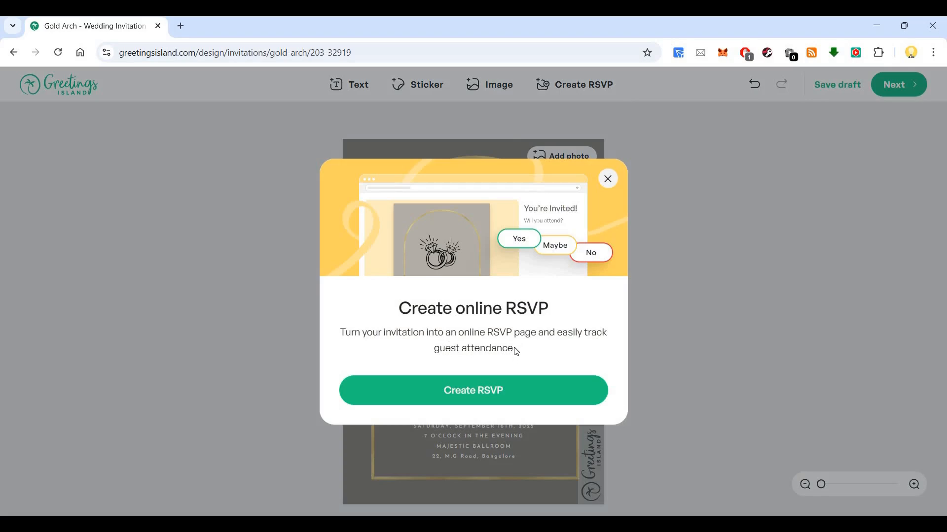
left_click(500, 400)
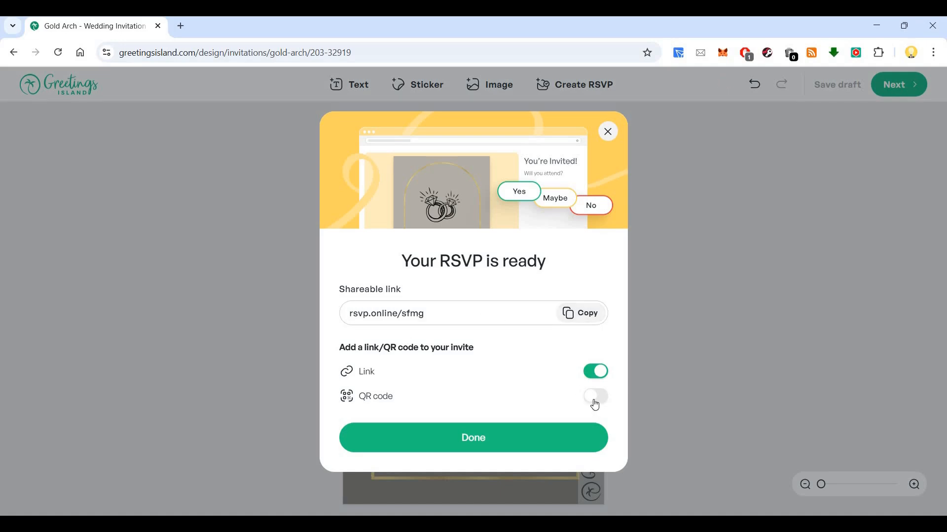
left_click(589, 314)
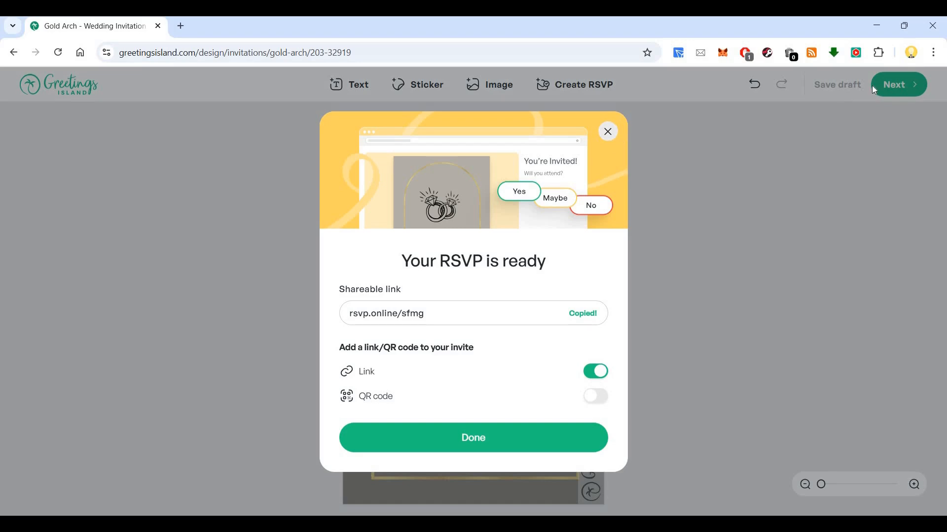
left_click(608, 132)
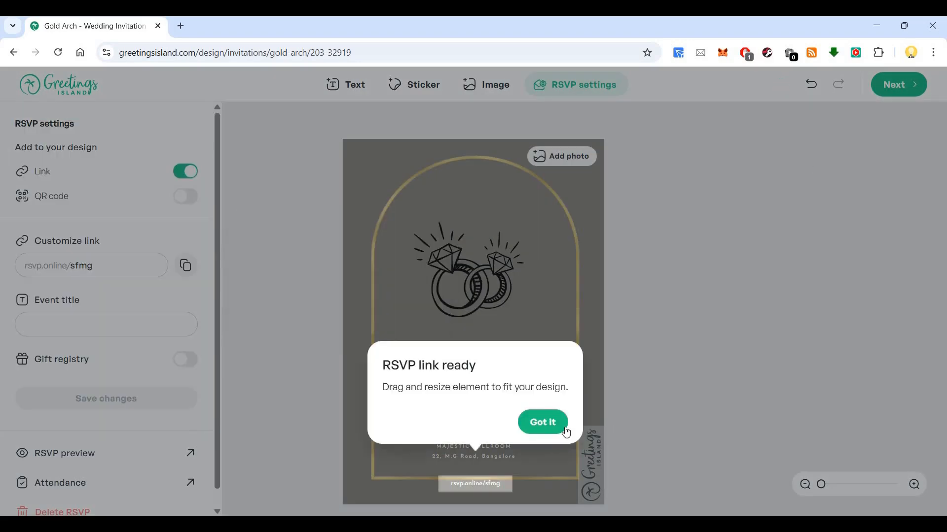
Dismiss the RSVP link notice and view the ordering options for professional prints of the invitation.
left_click(562, 427)
left_click(912, 87)
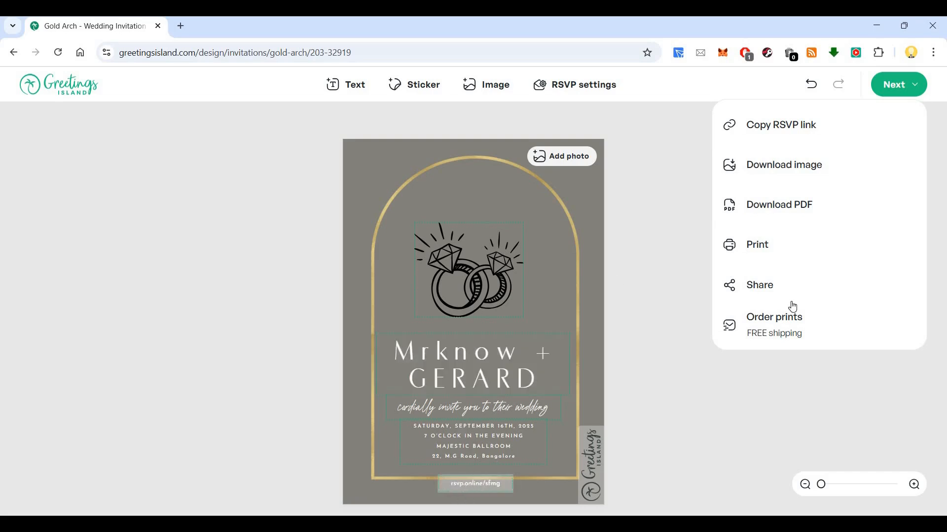
left_click(796, 334)
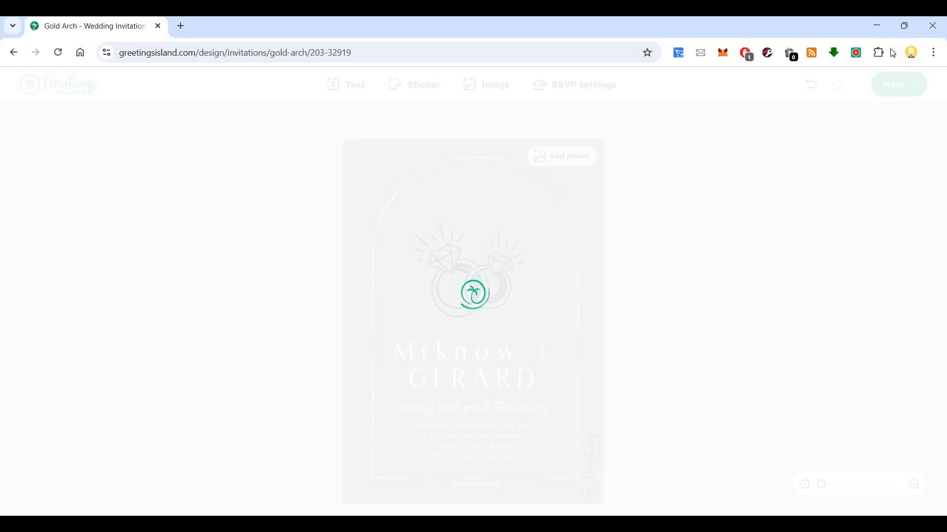
Load the copied RSVP link in a new Incognito window and look over the guest's response page.
key("alt+f")
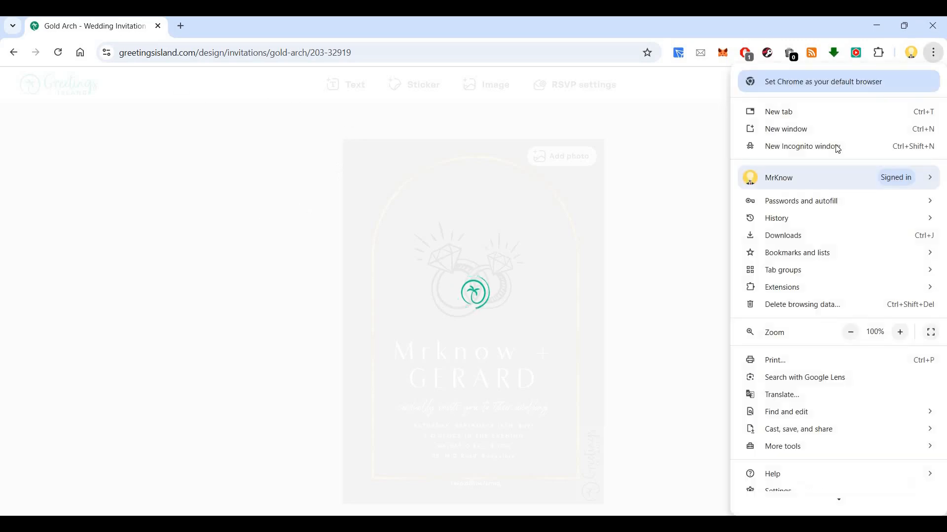
left_click(838, 148)
key("ctrl+v")
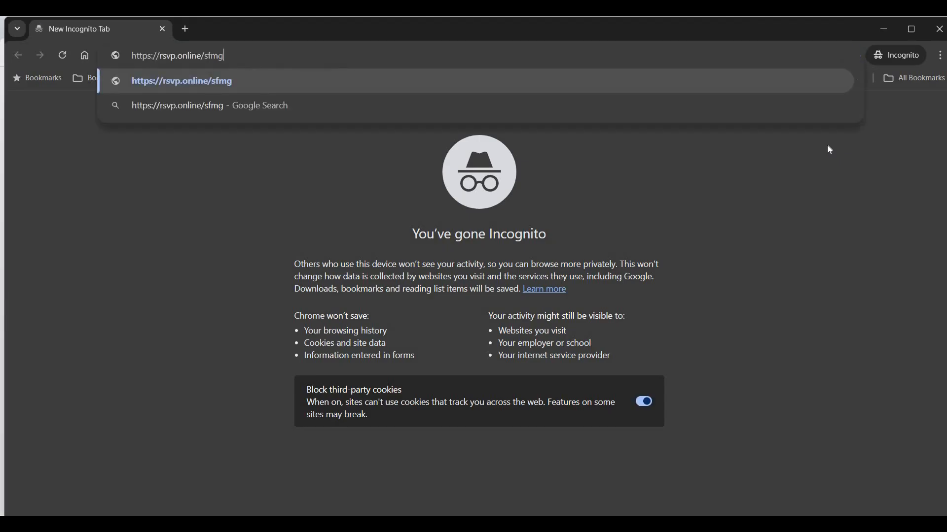
key("Return")
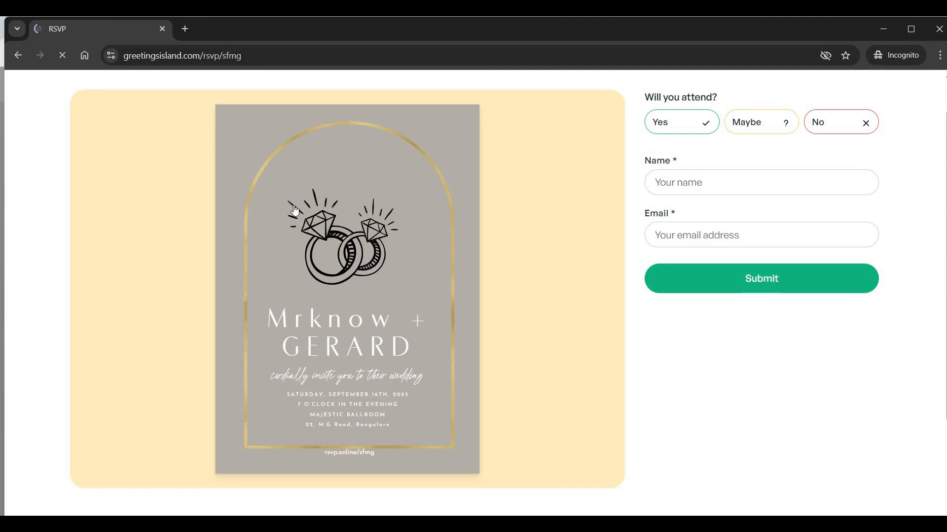
scroll(295, 211, "down", 2)
scroll(294, 210, "down", 1)
scroll(367, 192, "up", 3)
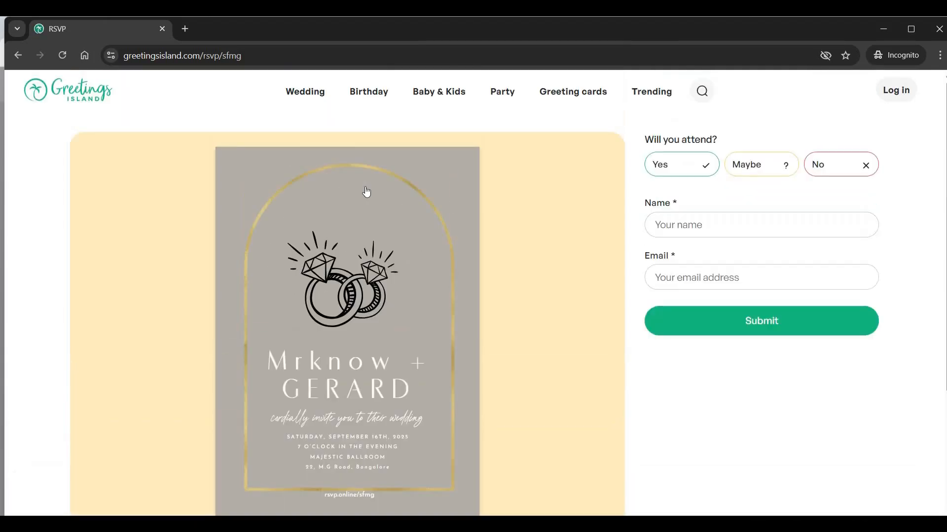
scroll(366, 191, "down", 1)
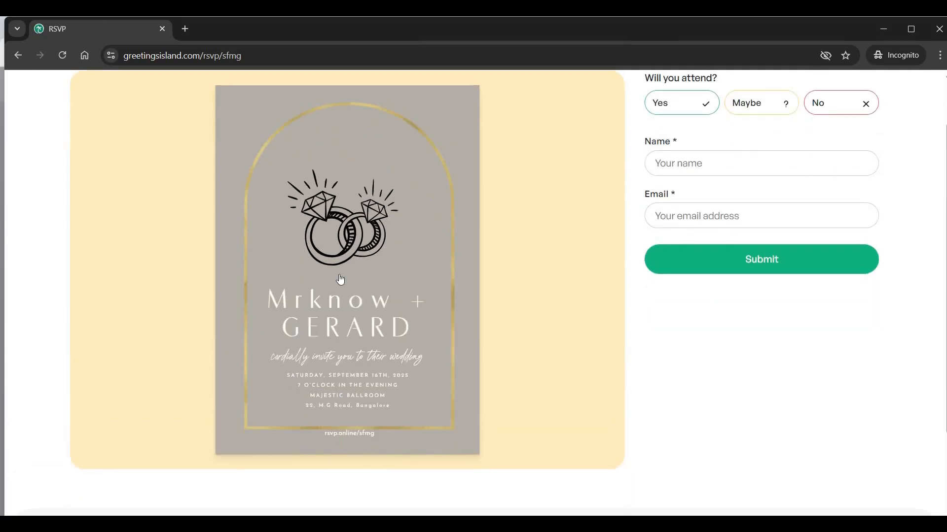
scroll(338, 279, "up", 1)
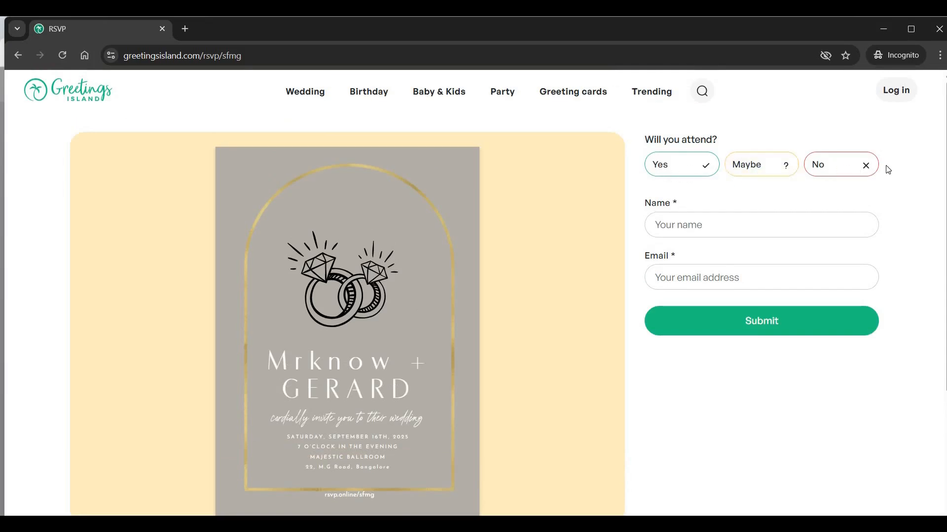
Answer Yes to attending, fill in the guest's name and email address, and submit the RSVP response.
left_click(668, 161)
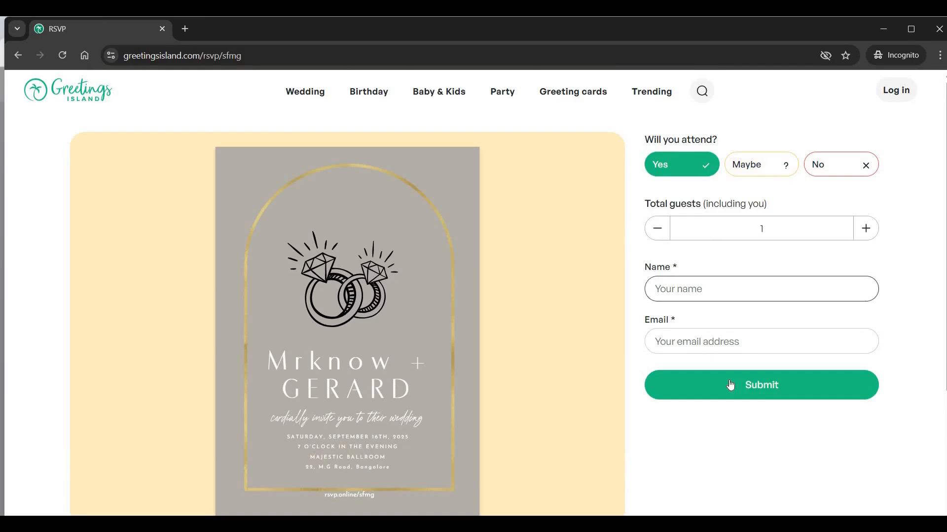
left_click(709, 292)
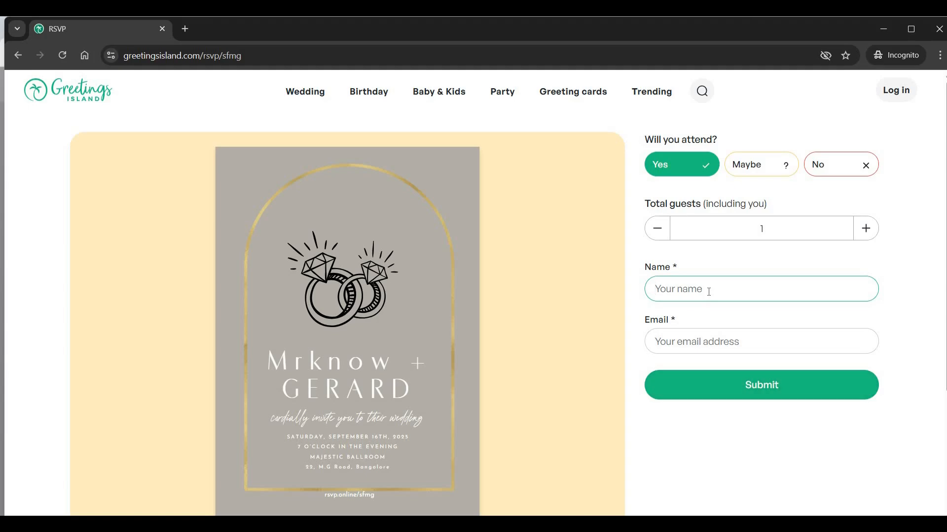
type("Mknow")
left_click(711, 341)
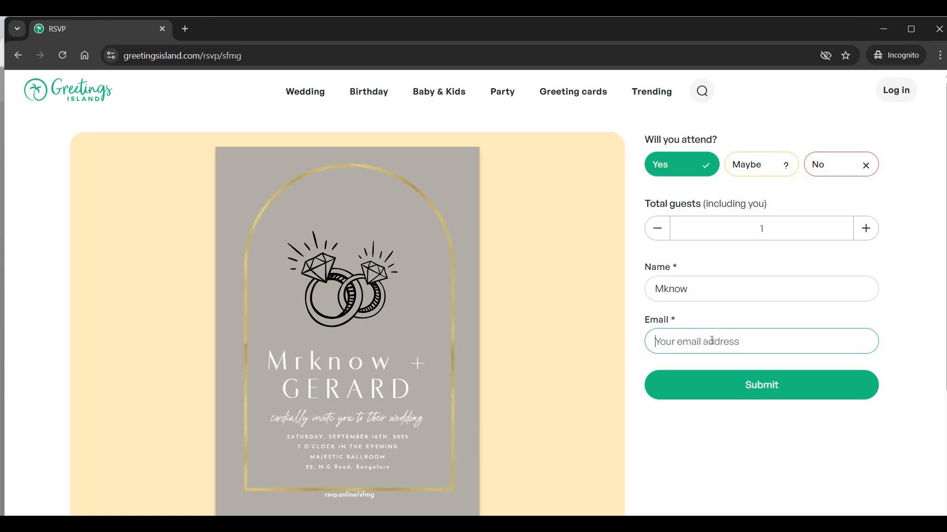
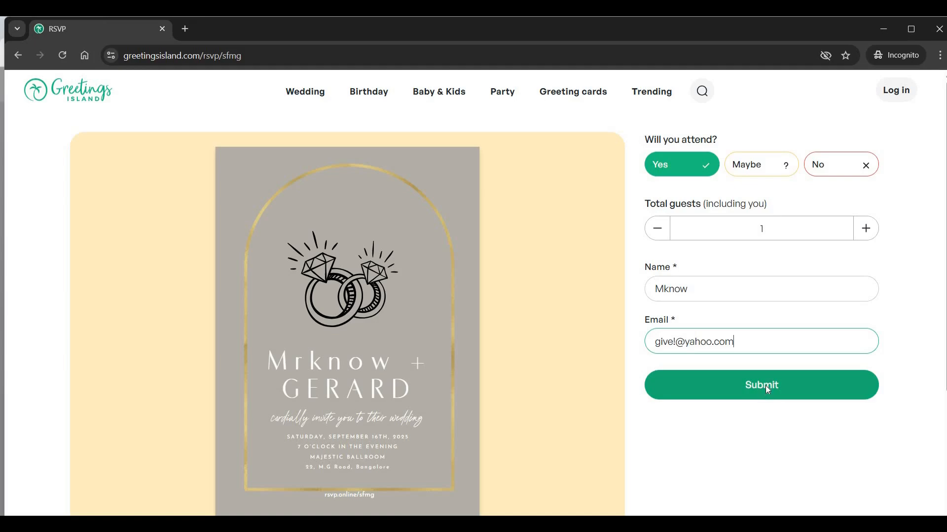
left_click(765, 386)
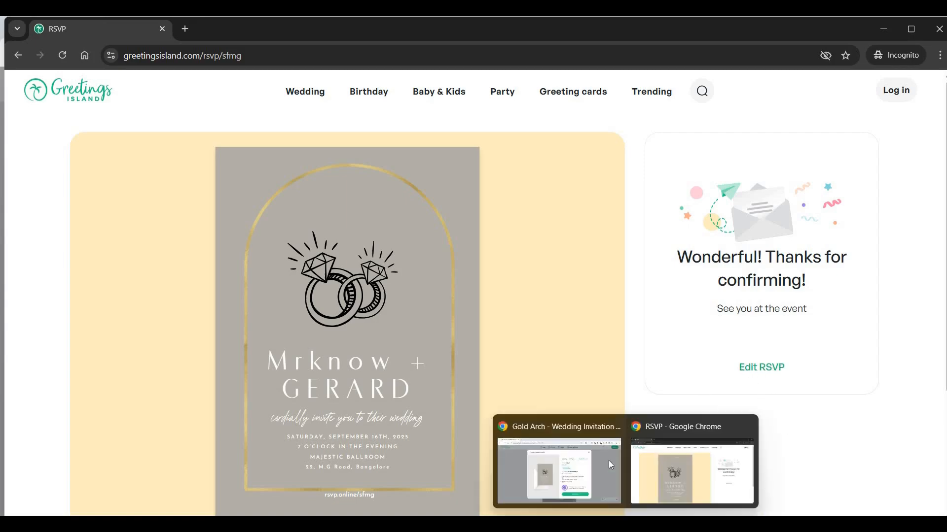
Return to the invitation editor window, close the professional prints offer and show the RSVP settings.
left_click(608, 461)
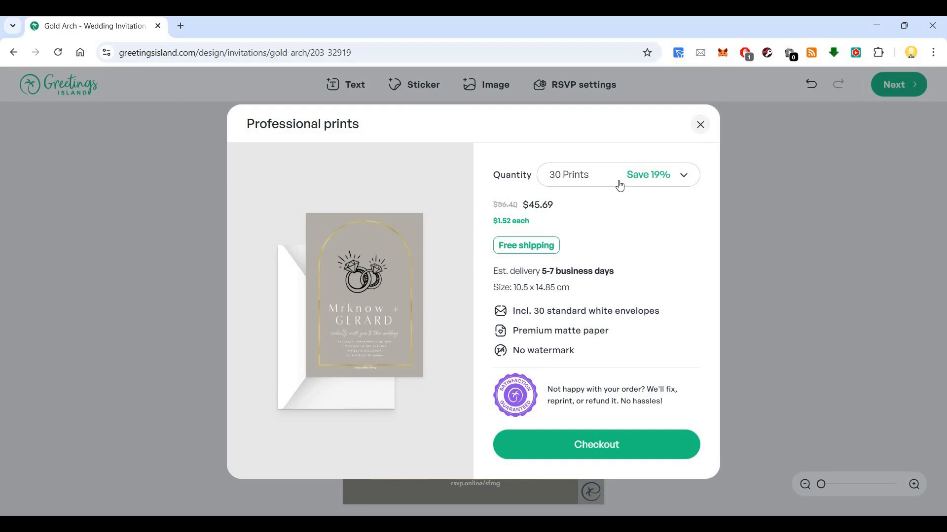
left_click(701, 125)
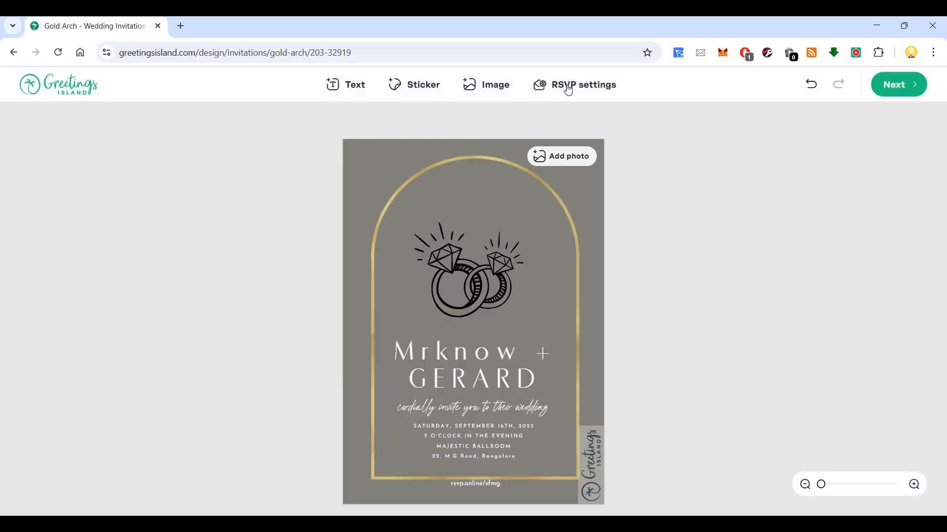
left_click(576, 89)
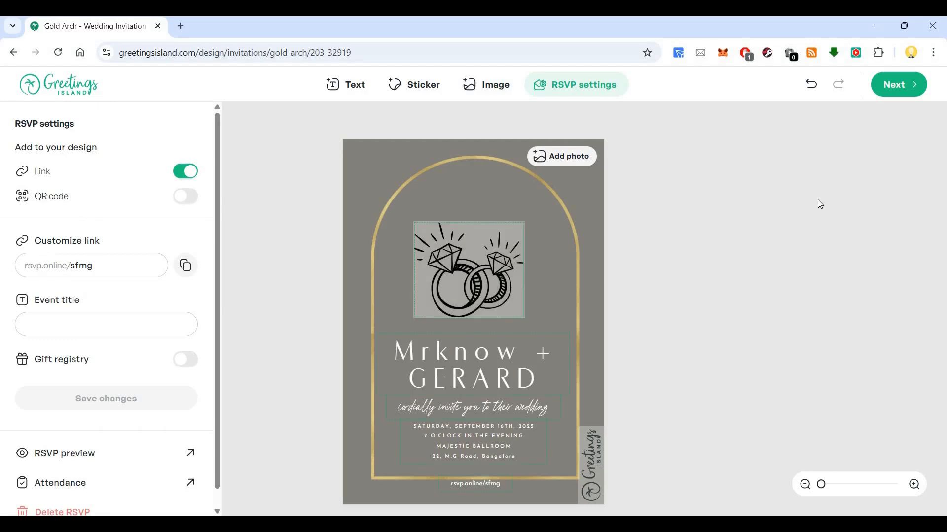
Go to the account's My events page from the site's home page and open the wedding event's guest list.
left_click(72, 84)
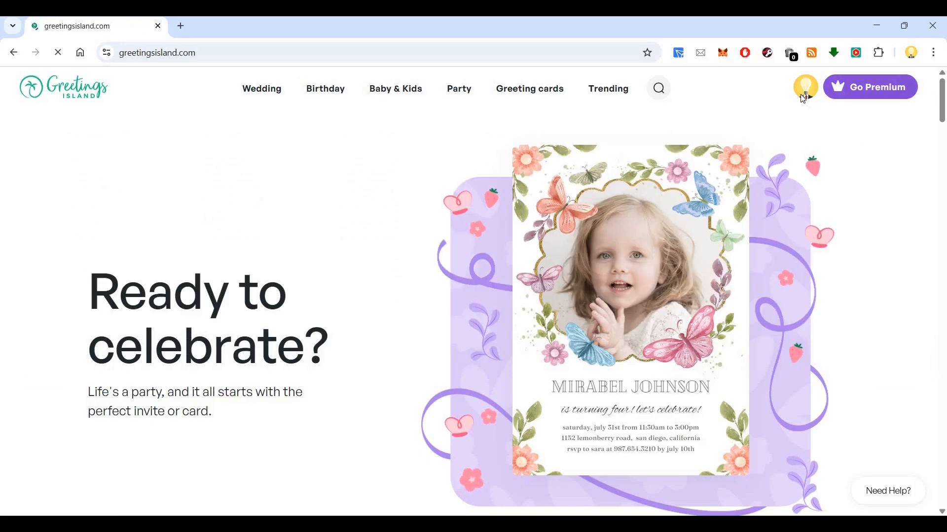
mouse_move(805, 96)
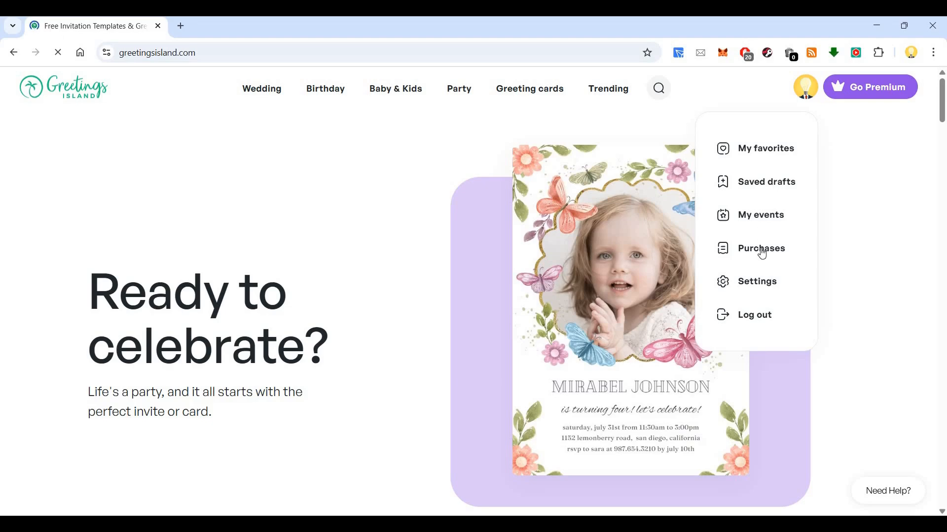
left_click(766, 222)
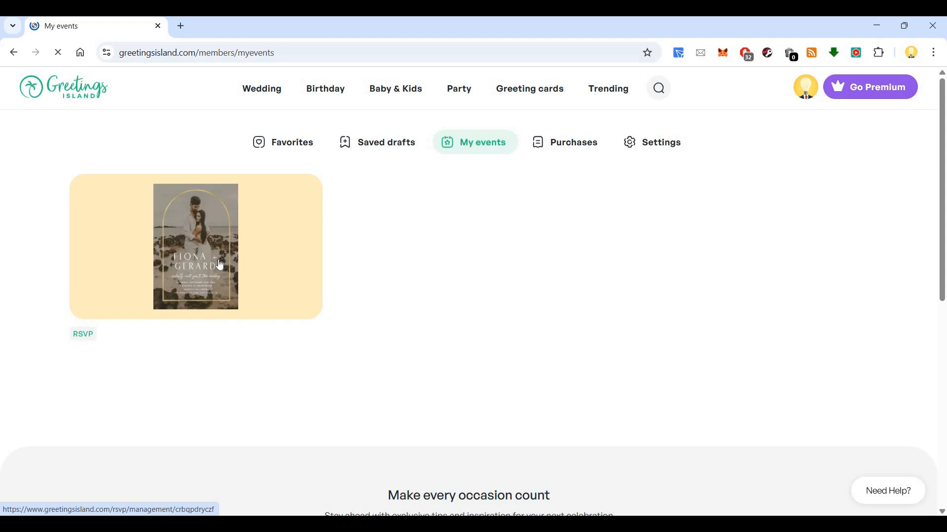
left_click(218, 261)
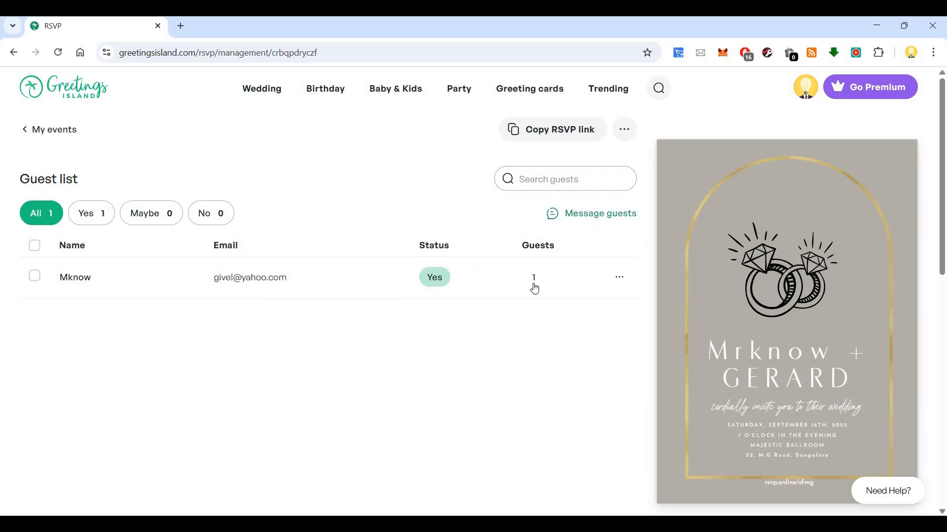
View the form for messaging attending guests and close it without sending anything.
left_click(592, 217)
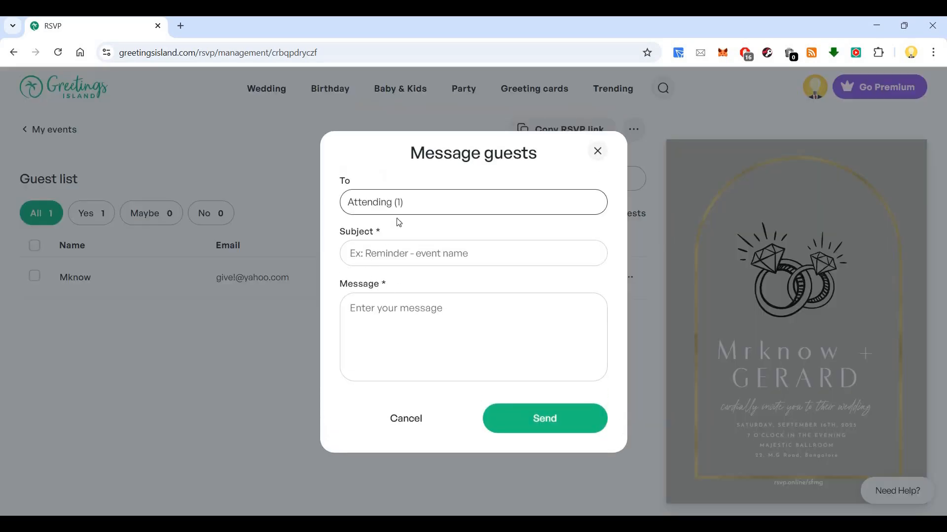
left_click(431, 310)
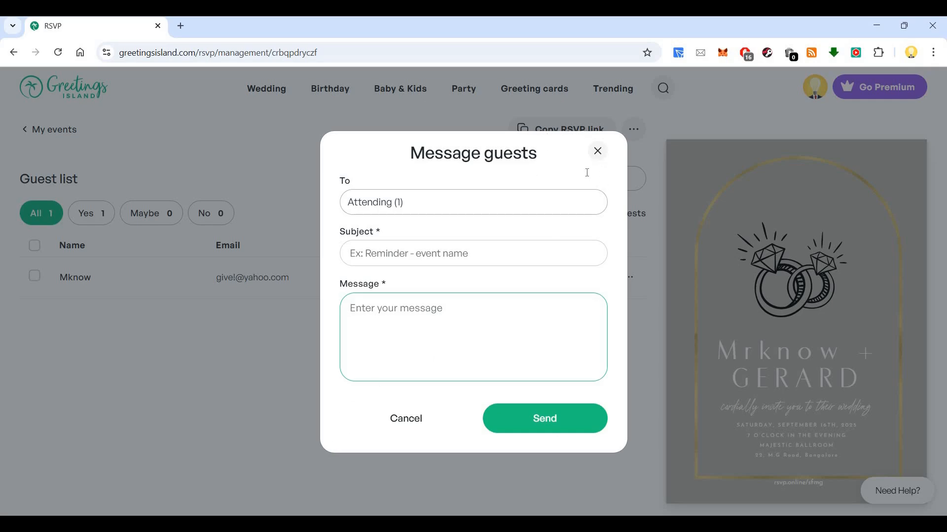
left_click(597, 151)
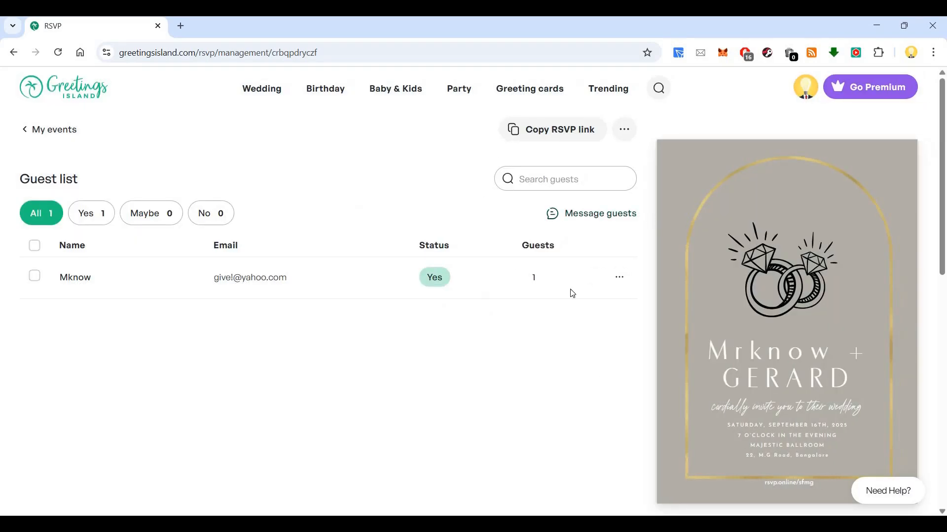